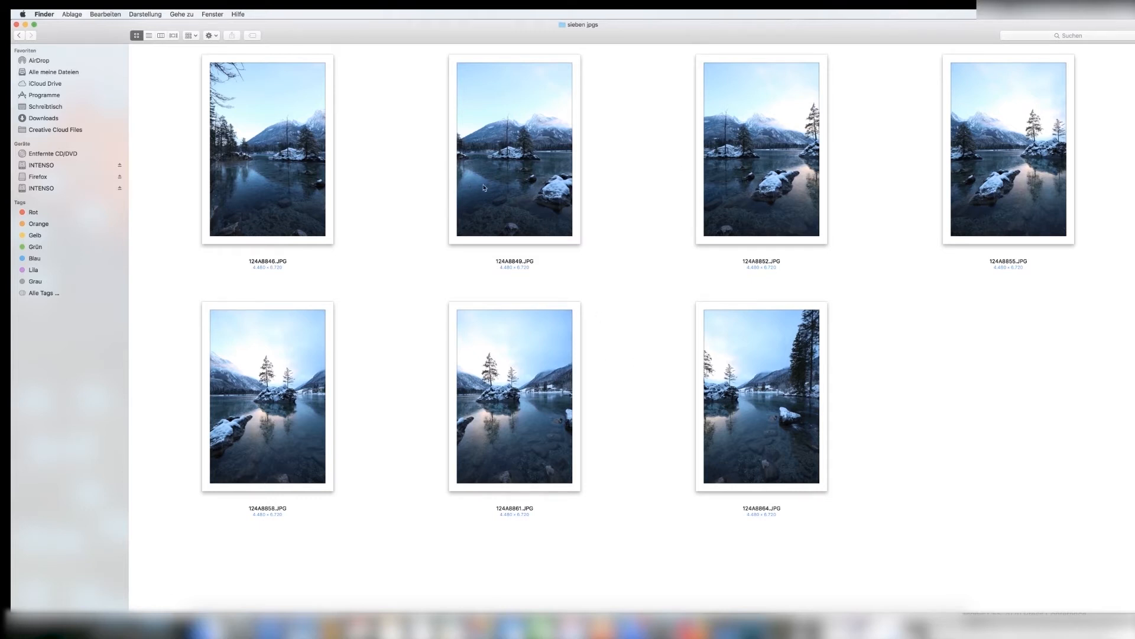
Go back to the parent folder "hintersee tutorial yt" and look over its CR2 and JPG files.
{"action": "left_click_drag", "start_coordinate": [269, 25], "coordinate": [270, 25]}
{"action": "left_click", "coordinate": [19, 36]}
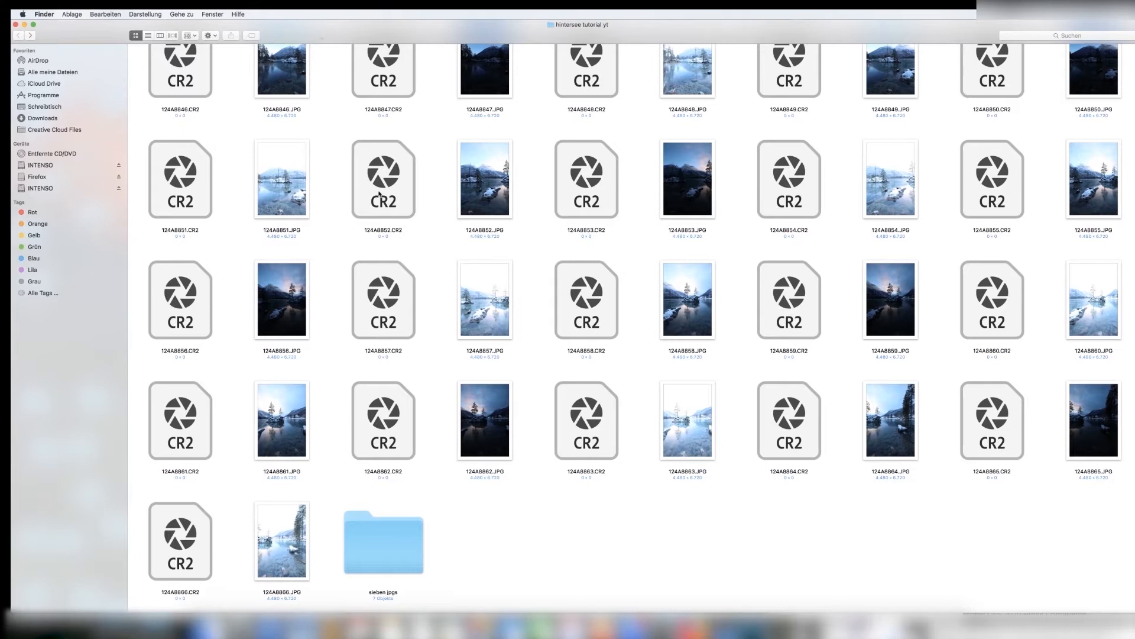
{"action": "scroll", "coordinate": [412, 230], "scroll_direction": "up", "scroll_amount": 3}
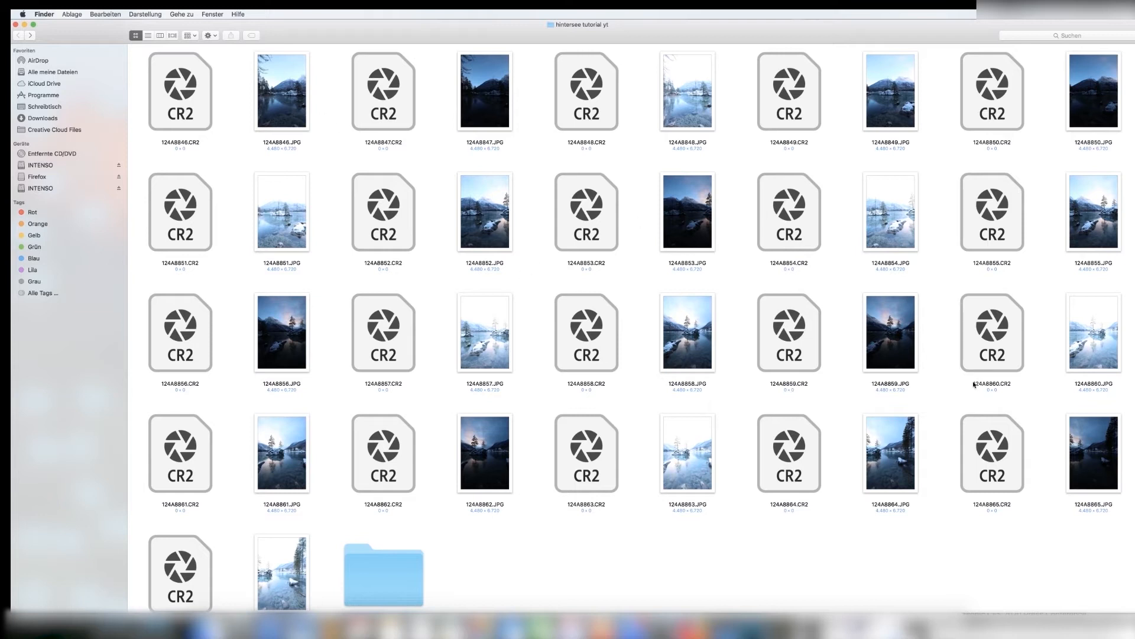
{"action": "scroll", "coordinate": [874, 482], "scroll_direction": "down", "scroll_amount": 2}
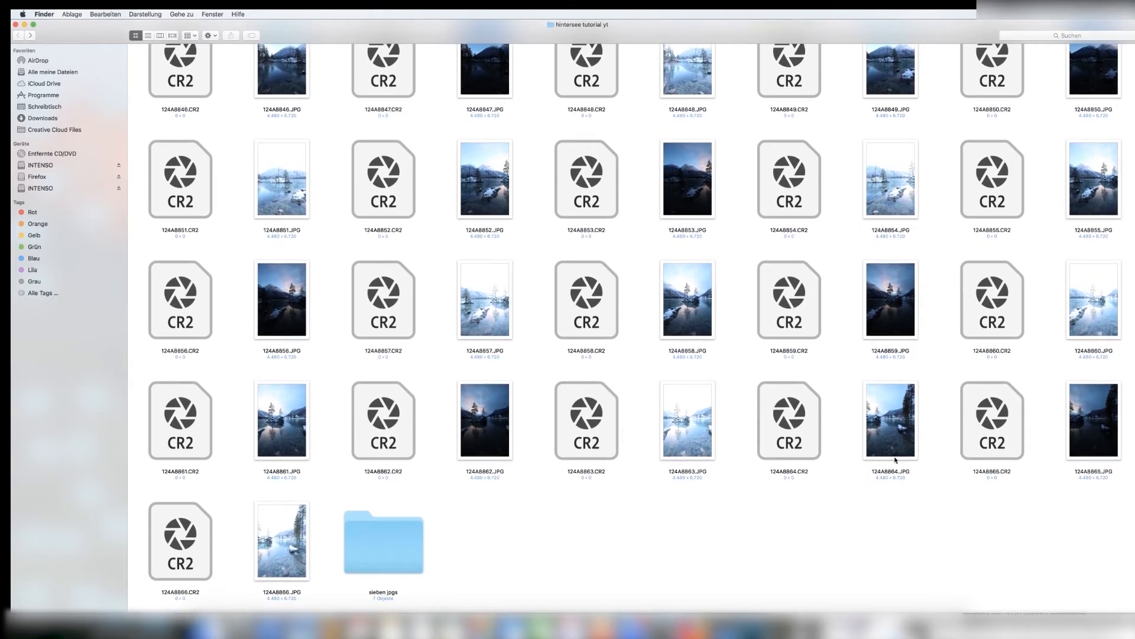
Preview the two outer frames of the panorama series, 124A8864.JPG and 124A8846.JPG, closing each one after viewing.
{"action": "double_click", "coordinate": [895, 459]}
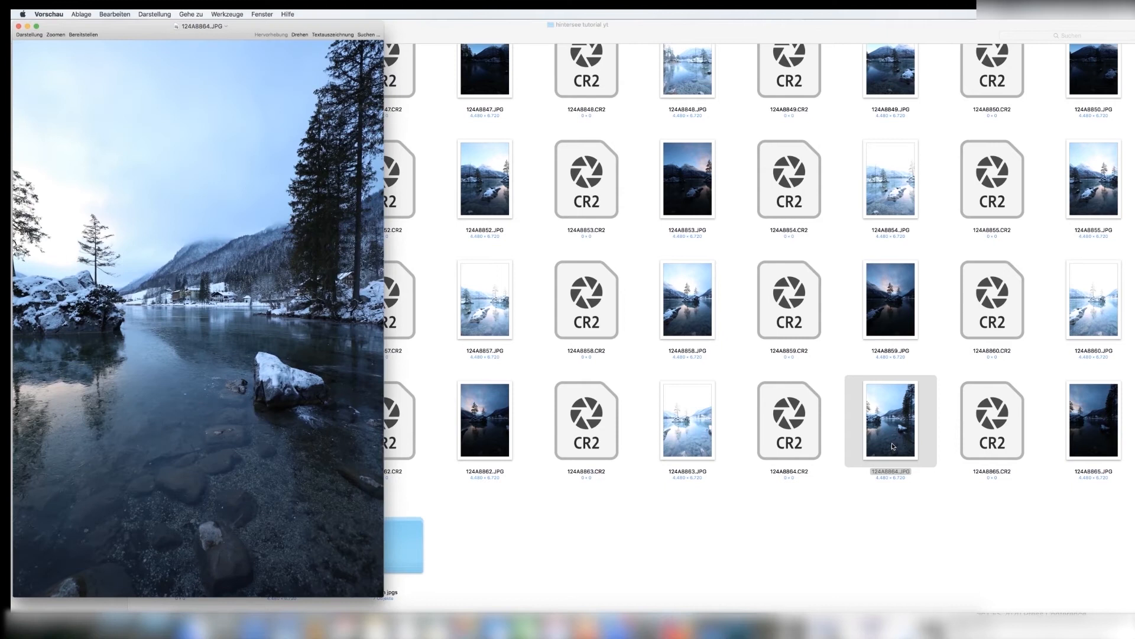
{"action": "left_click", "coordinate": [19, 26]}
{"action": "scroll", "coordinate": [617, 361], "scroll_direction": "up", "scroll_amount": 2}
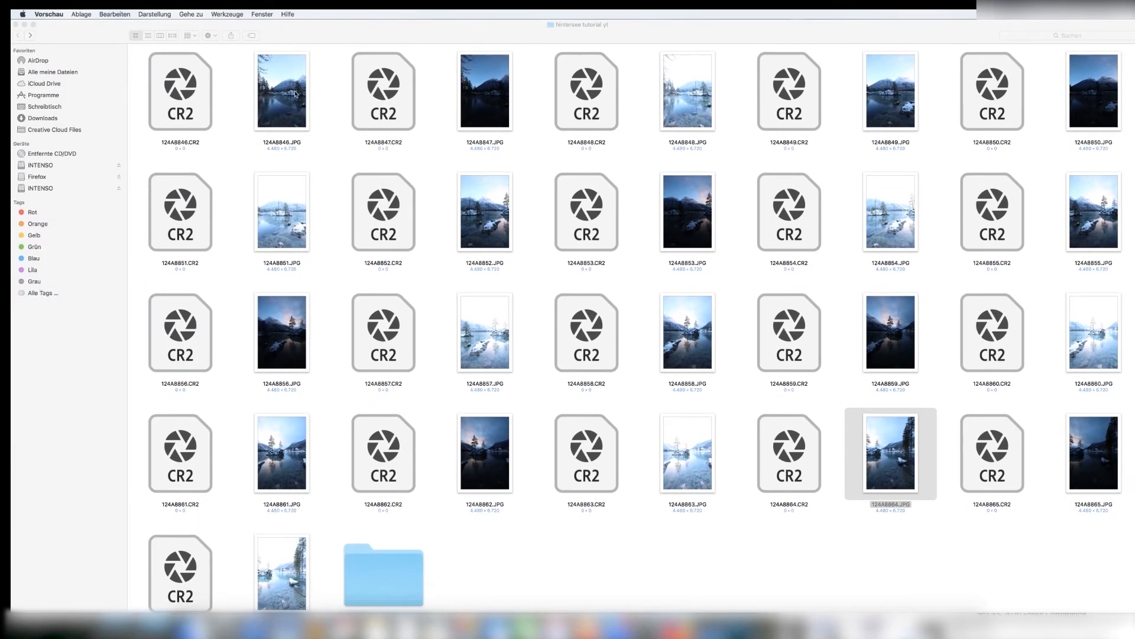
{"action": "double_click", "coordinate": [275, 92]}
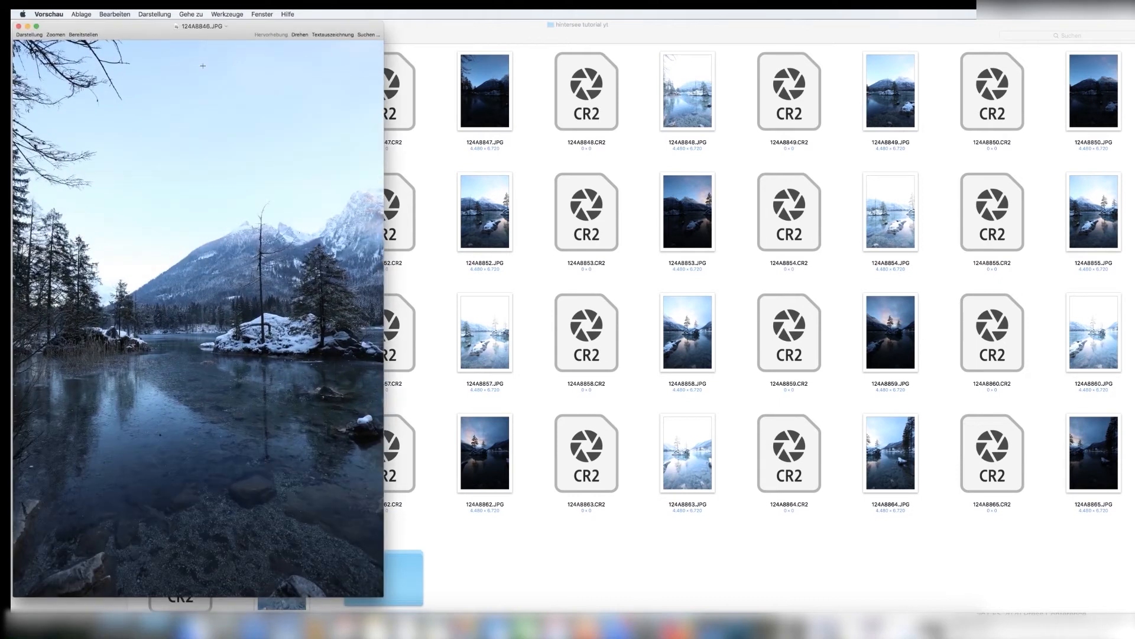
{"action": "left_click", "coordinate": [19, 26]}
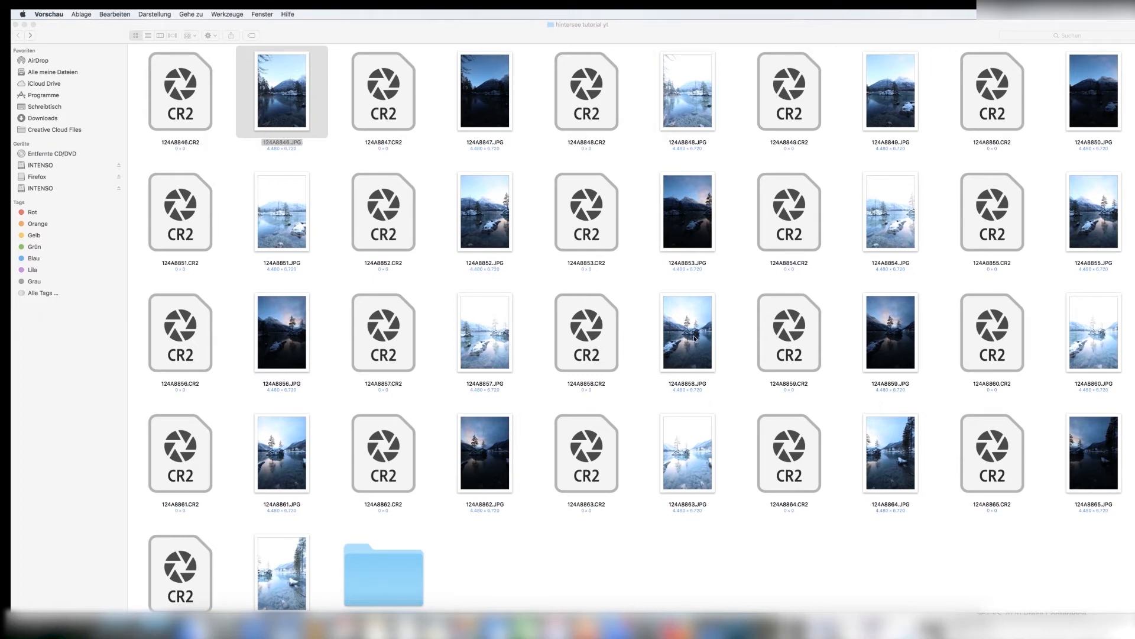
Preview the three bracketed exposures 124A8858.JPG, 124A8859.JPG and 124A8860.JPG one after another to compare their brightness.
{"action": "double_click", "coordinate": [695, 338]}
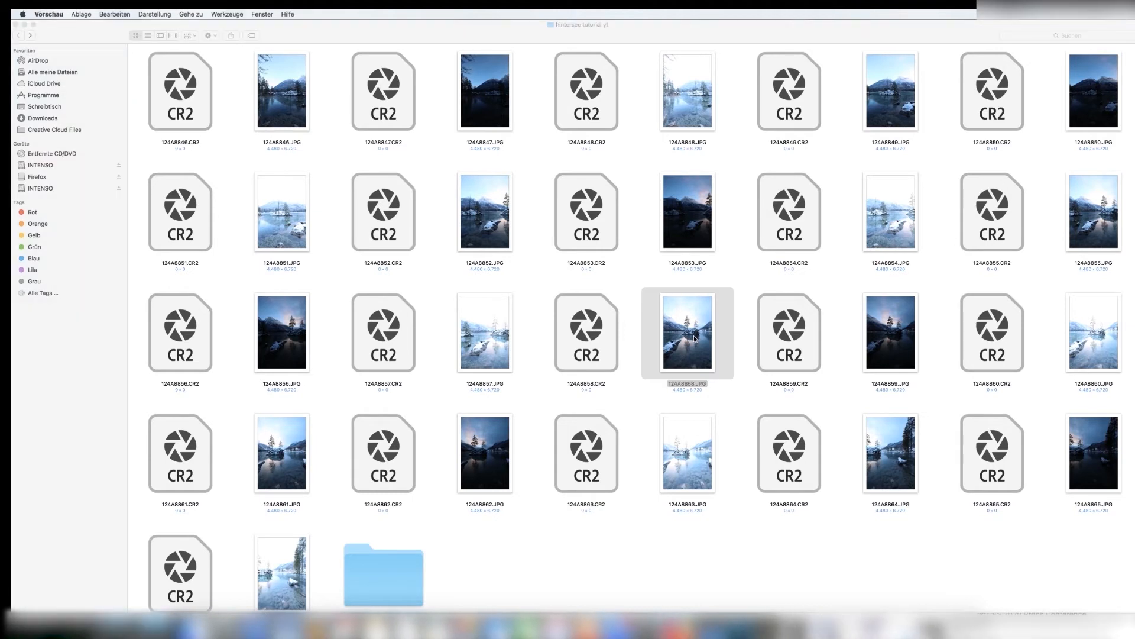
{"action": "left_click_drag", "start_coordinate": [93, 30], "coordinate": [290, 27]}
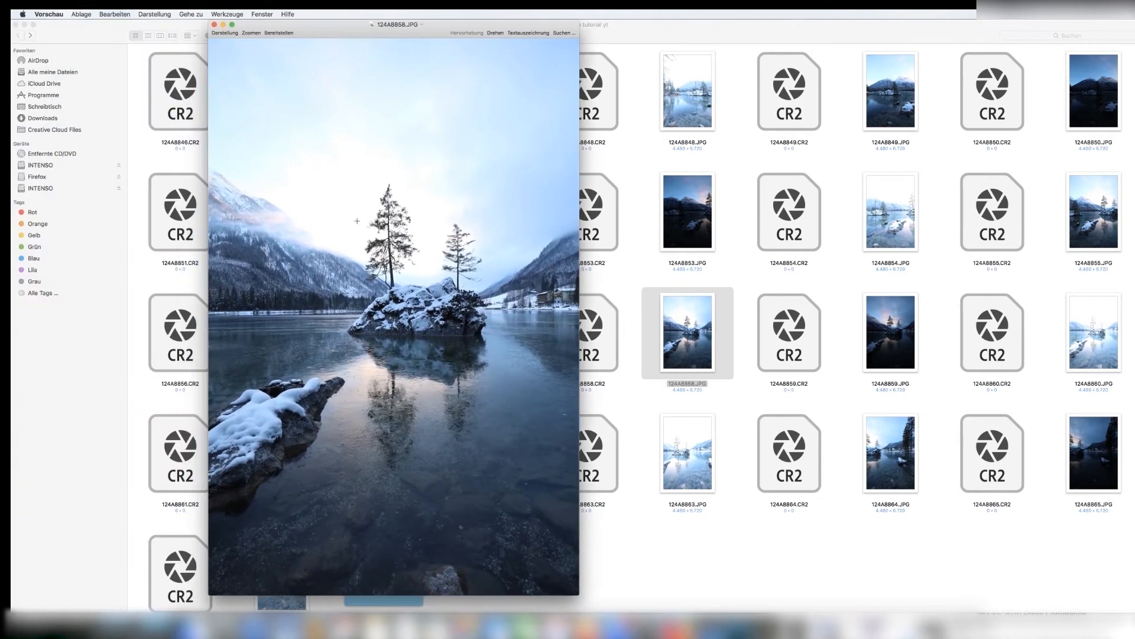
{"action": "left_click_drag", "start_coordinate": [320, 33], "coordinate": [363, 34]}
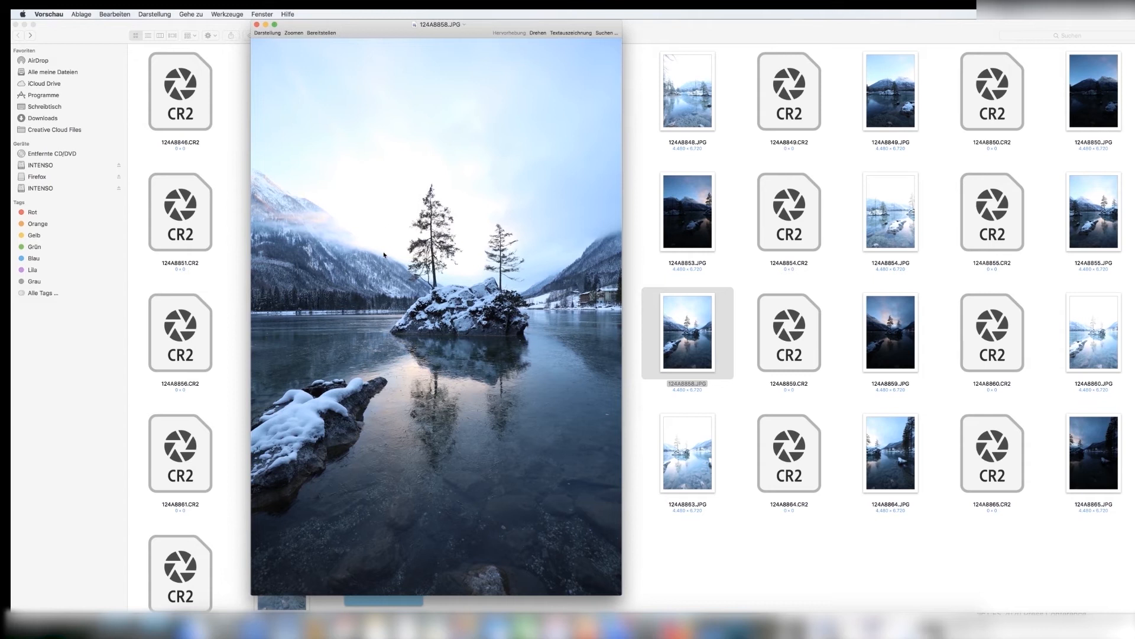
{"action": "left_click", "coordinate": [258, 25]}
{"action": "left_click", "coordinate": [697, 319]}
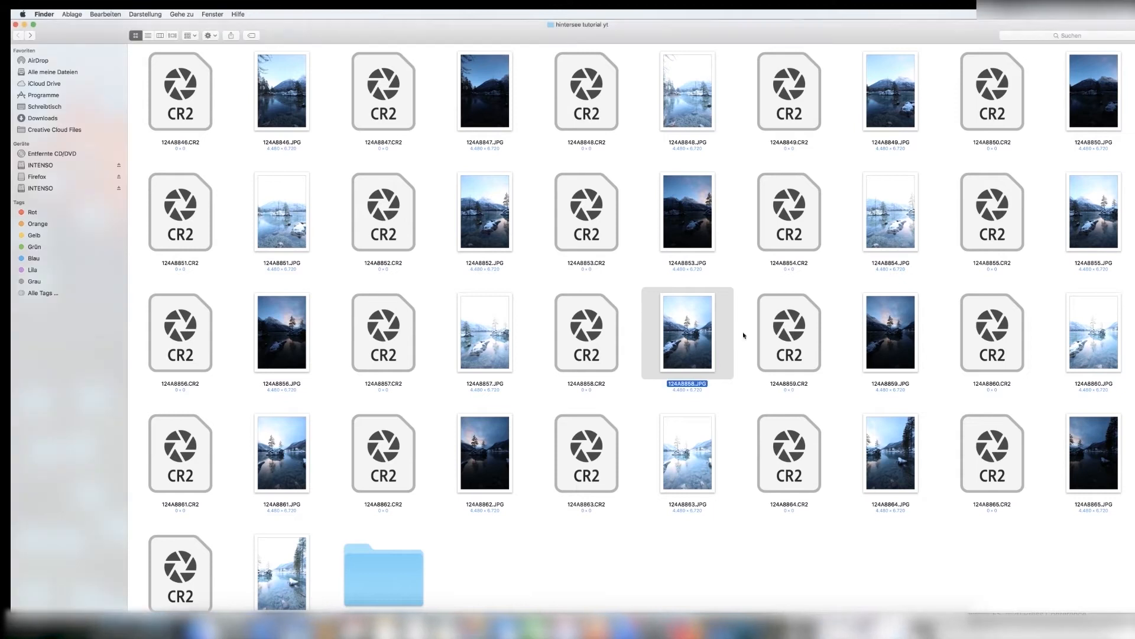
{"action": "double_click", "coordinate": [887, 349]}
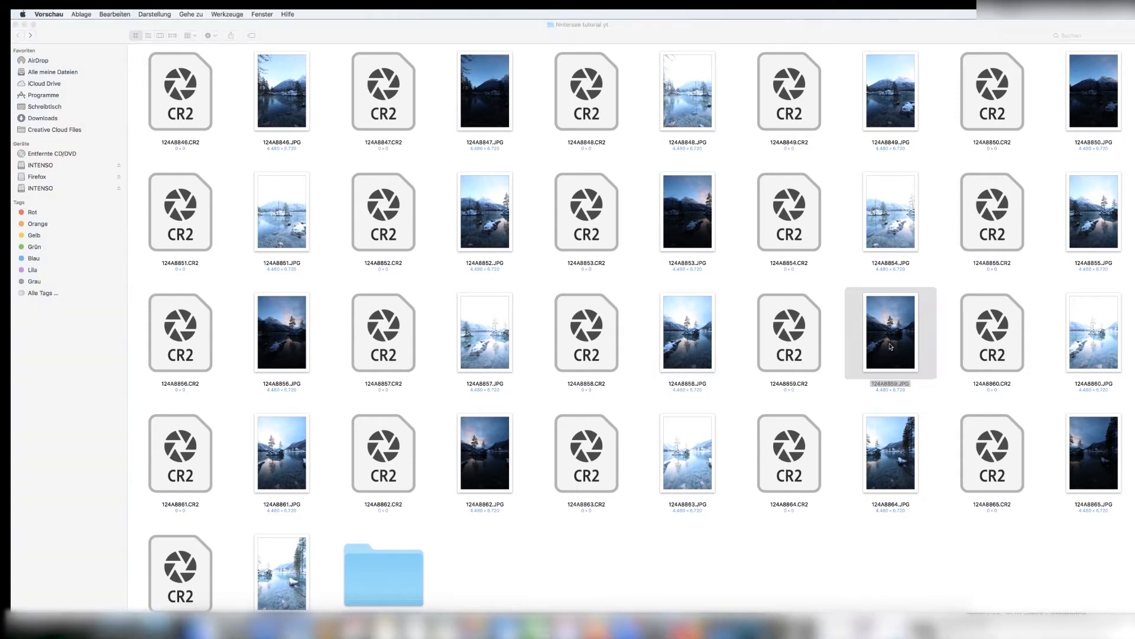
{"action": "left_click_drag", "start_coordinate": [252, 32], "coordinate": [514, 31]}
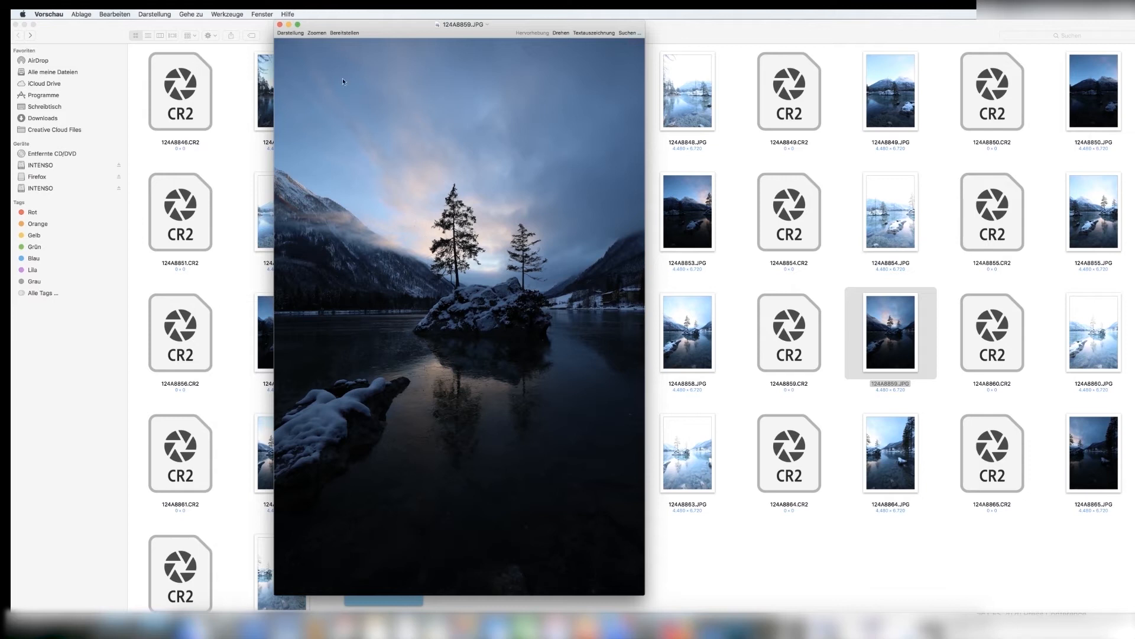
{"action": "left_click", "coordinate": [280, 25]}
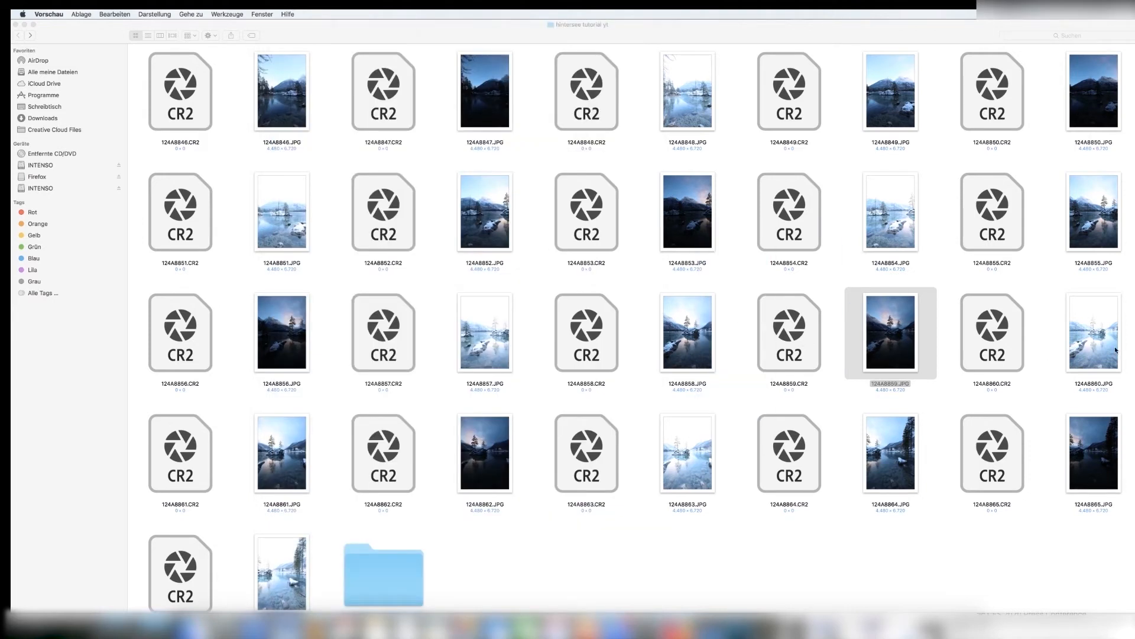
{"action": "left_click", "coordinate": [1116, 350]}
{"action": "double_click", "coordinate": [1115, 351]}
{"action": "left_click_drag", "start_coordinate": [112, 26], "coordinate": [504, 25]}
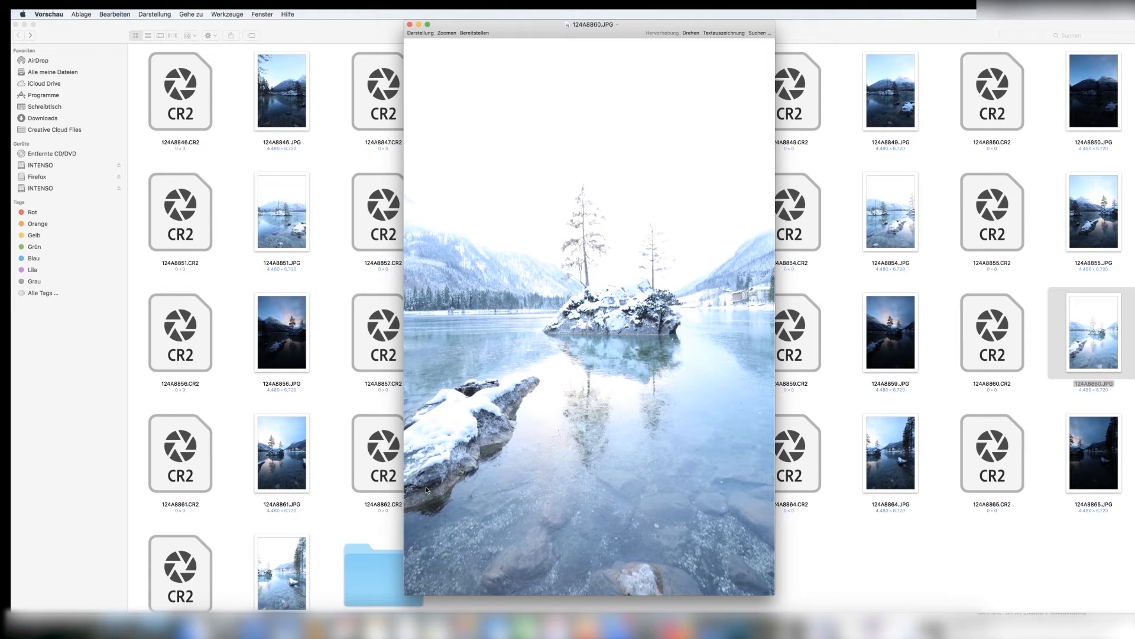
{"action": "left_click", "coordinate": [409, 25]}
{"action": "left_click", "coordinate": [535, 24]}
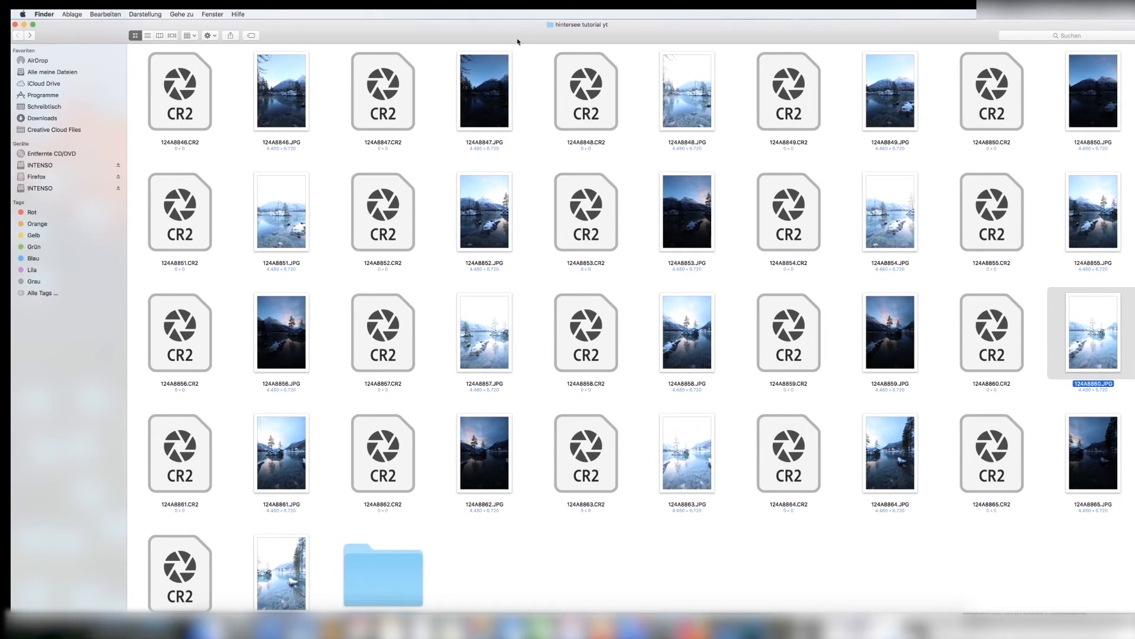
{"action": "left_click_drag", "start_coordinate": [509, 35], "coordinate": [510, 34]}
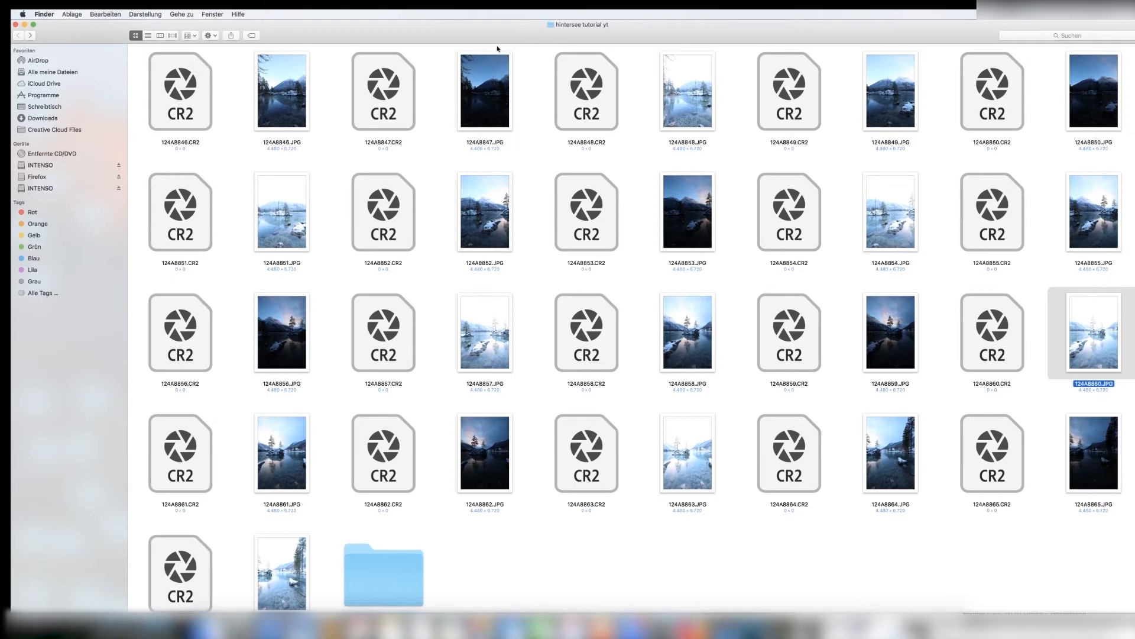
Select all 21 CR2 raw files in the folder and open them in Adobe Photoshop CC 2018.
{"action": "left_click", "coordinate": [378, 109]}
{"action": "left_click", "coordinate": [191, 99]}
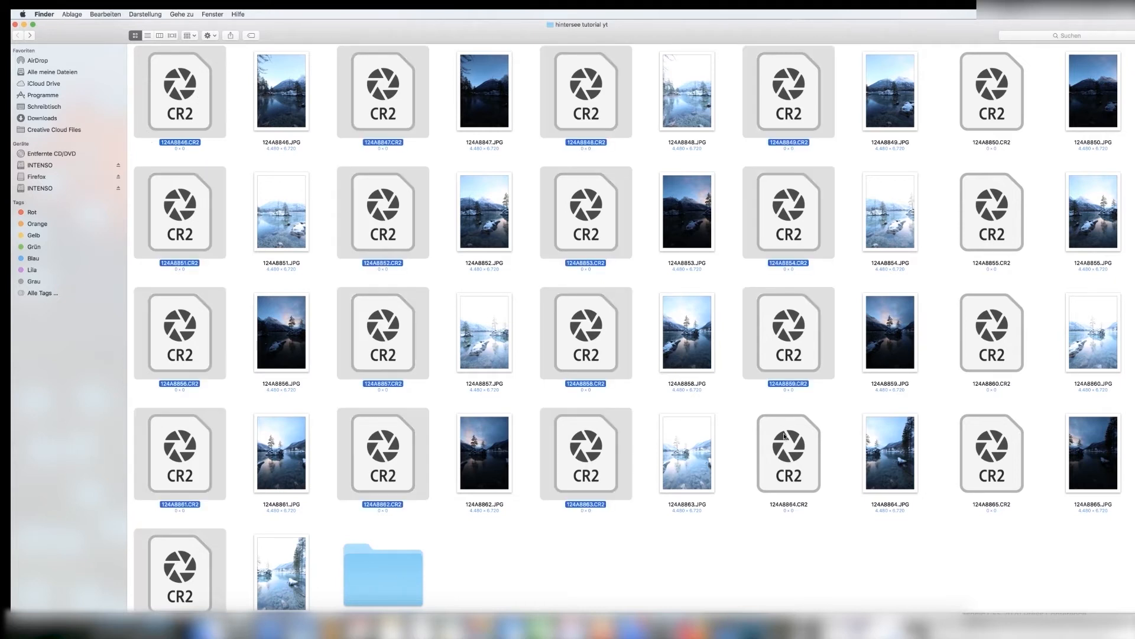
{"action": "left_click", "coordinate": [786, 437], "text": "super"}
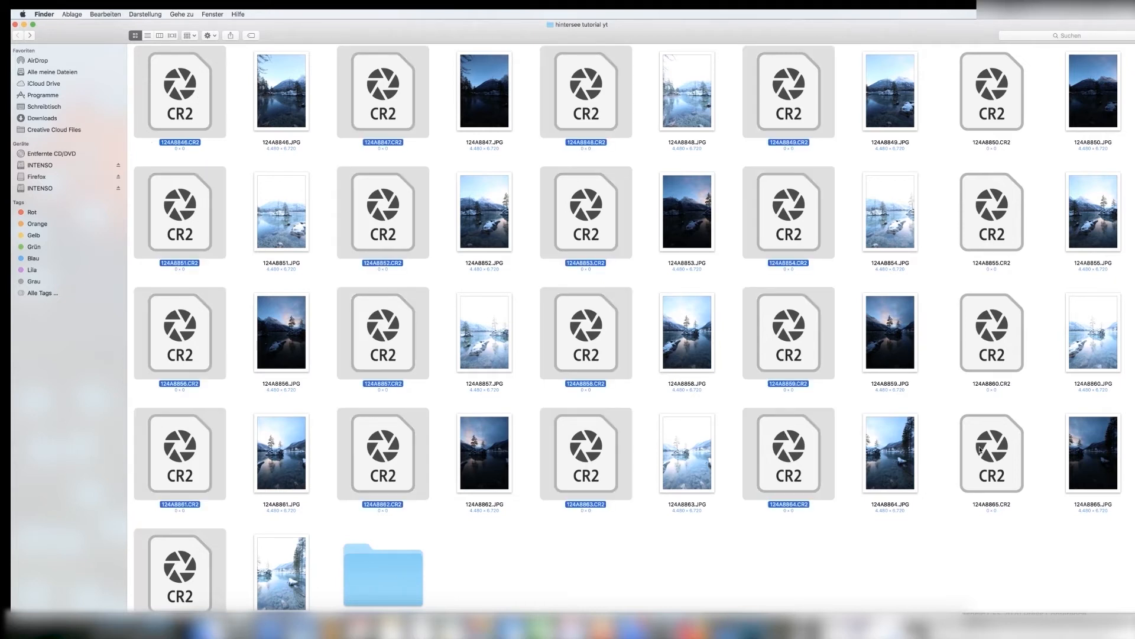
{"action": "left_click", "coordinate": [980, 449], "text": "super"}
{"action": "left_click", "coordinate": [994, 347], "text": "super"}
{"action": "left_click", "coordinate": [999, 227], "text": "super"}
{"action": "left_click", "coordinate": [991, 110], "text": "super"}
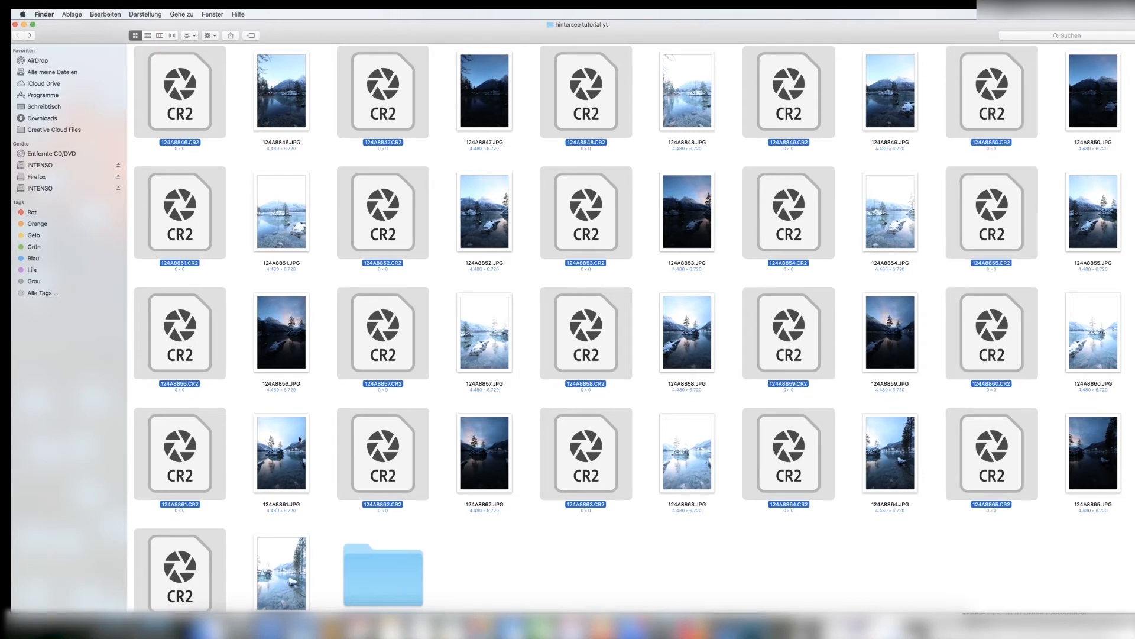
{"action": "right_click", "coordinate": [383, 322]}
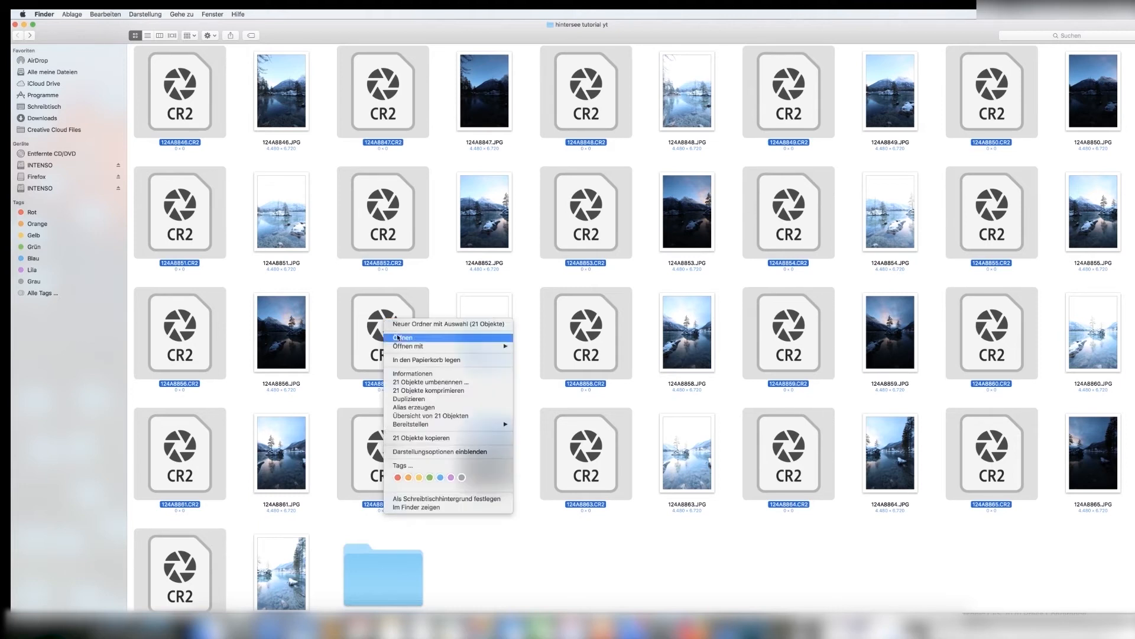
{"action": "mouse_move", "coordinate": [503, 346]}
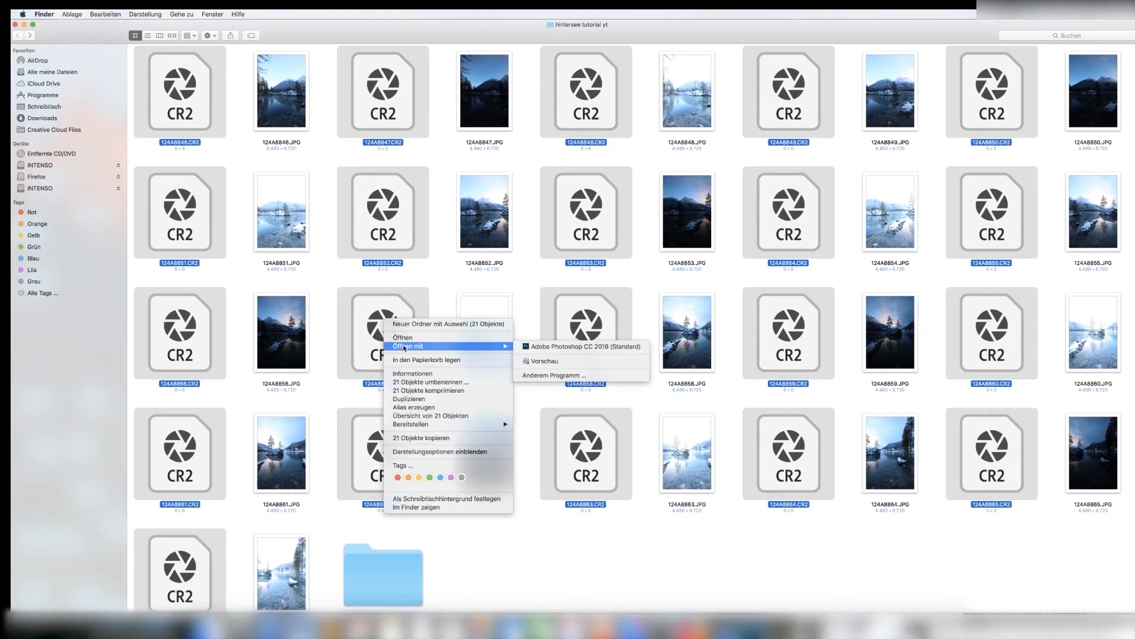
{"action": "left_click", "coordinate": [549, 347]}
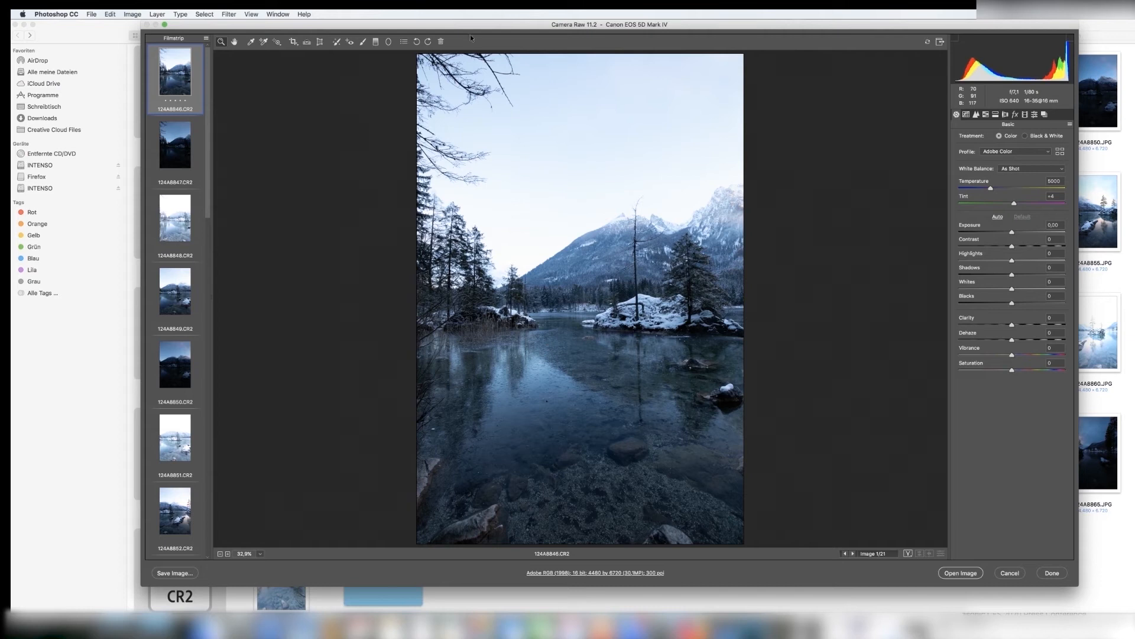
Widen the Camera Raw window across the screen and select all images in the filmstrip.
{"action": "left_click_drag", "start_coordinate": [471, 29], "coordinate": [352, 29]}
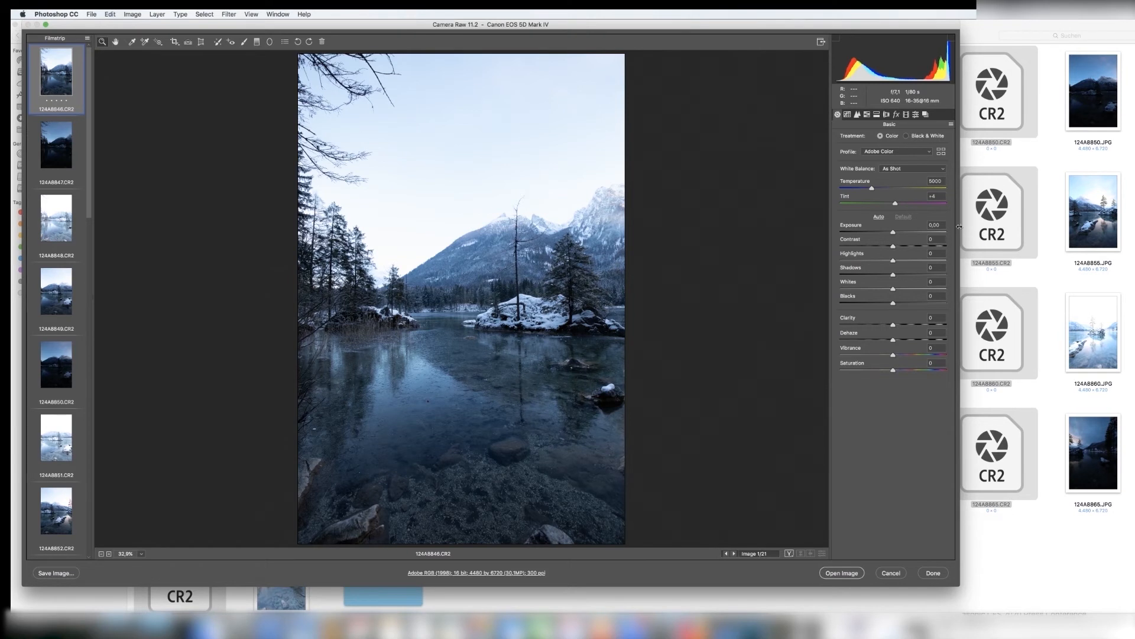
{"action": "left_click_drag", "start_coordinate": [964, 227], "coordinate": [1132, 229]}
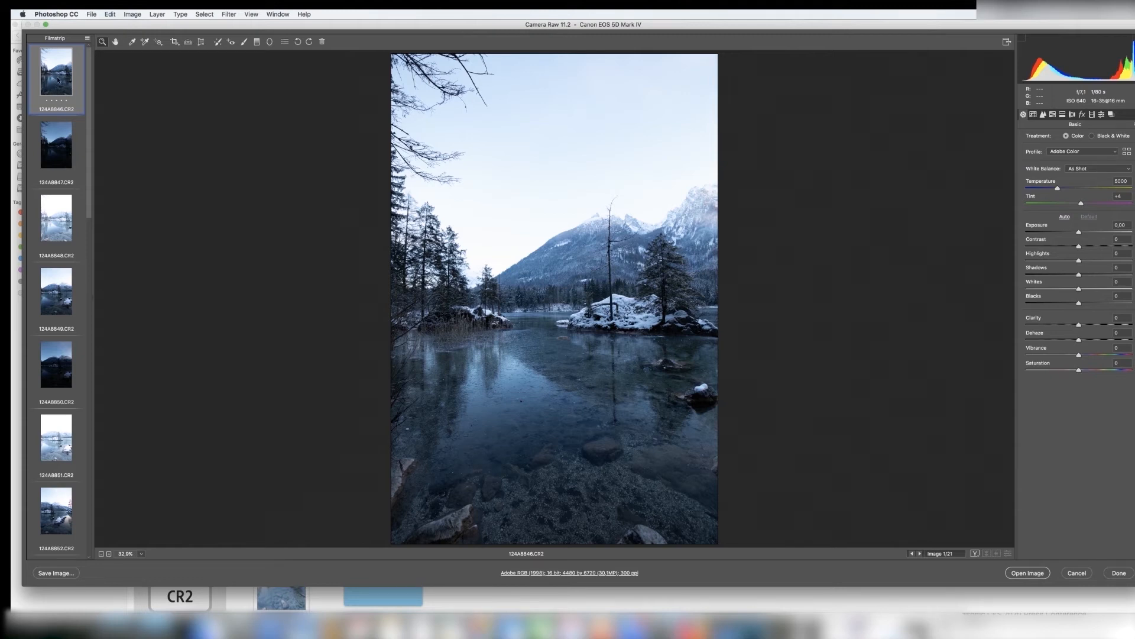
{"action": "left_click_drag", "start_coordinate": [88, 74], "coordinate": [90, 424]}
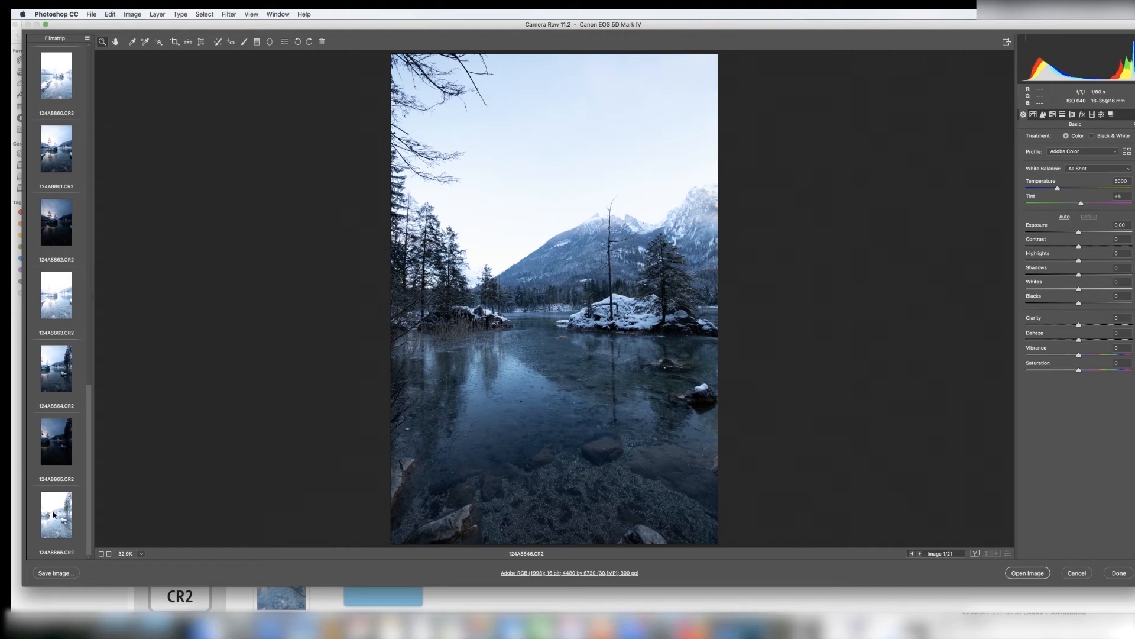
{"action": "key", "text": "super+a"}
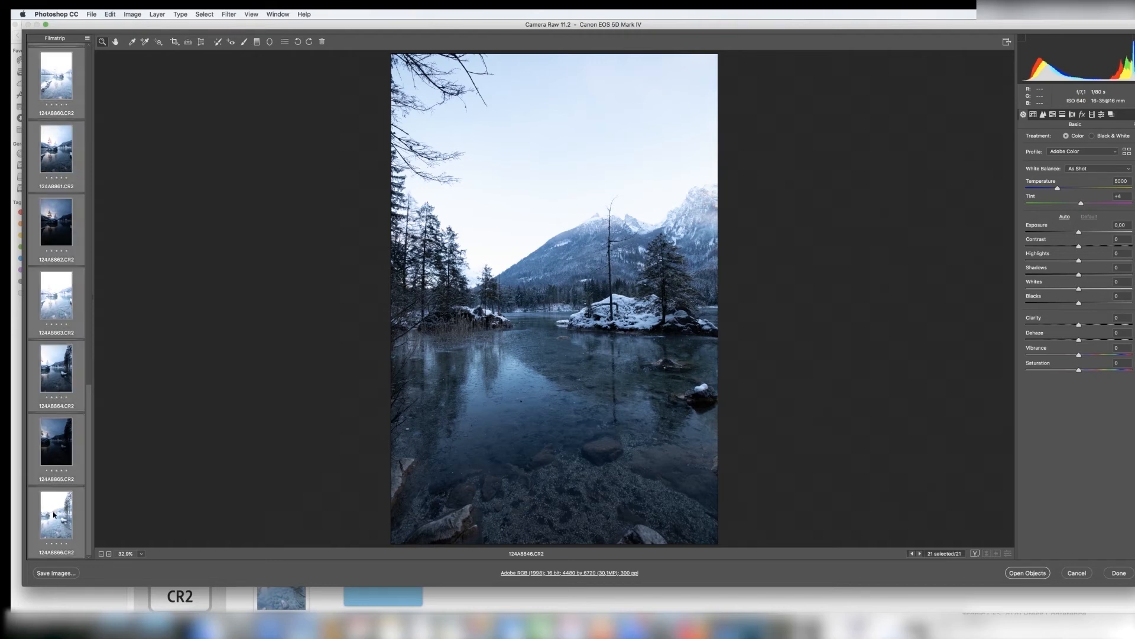
{"action": "scroll", "coordinate": [54, 514], "scroll_direction": "up", "scroll_amount": 15}
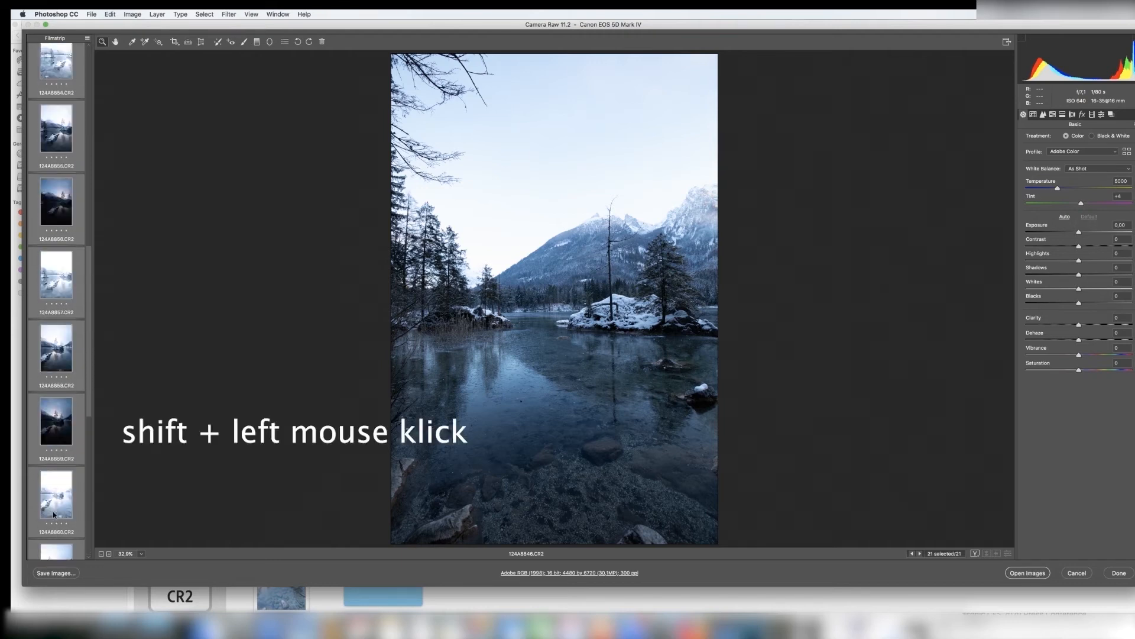
{"action": "scroll", "coordinate": [43, 91], "scroll_direction": "up", "scroll_amount": 3}
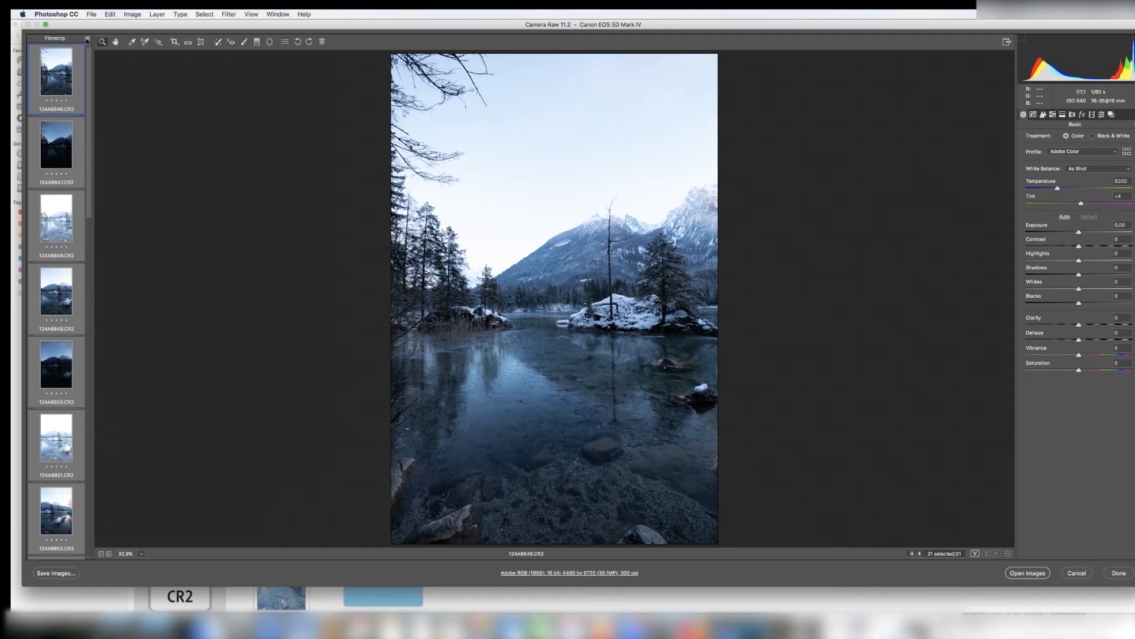
Merge the selected images to an HDR panorama with Spherical projection and a raised Boundary Warp, saving it as 124A8846-HDR-Pano in the same folder.
{"action": "left_click", "coordinate": [87, 40]}
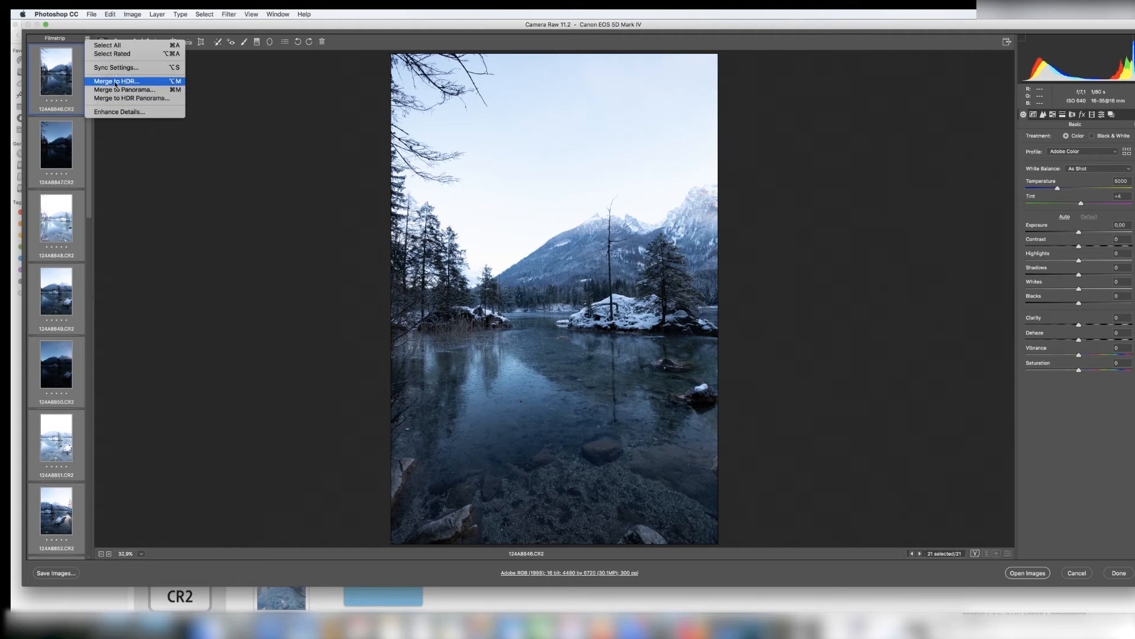
{"action": "left_click", "coordinate": [144, 101]}
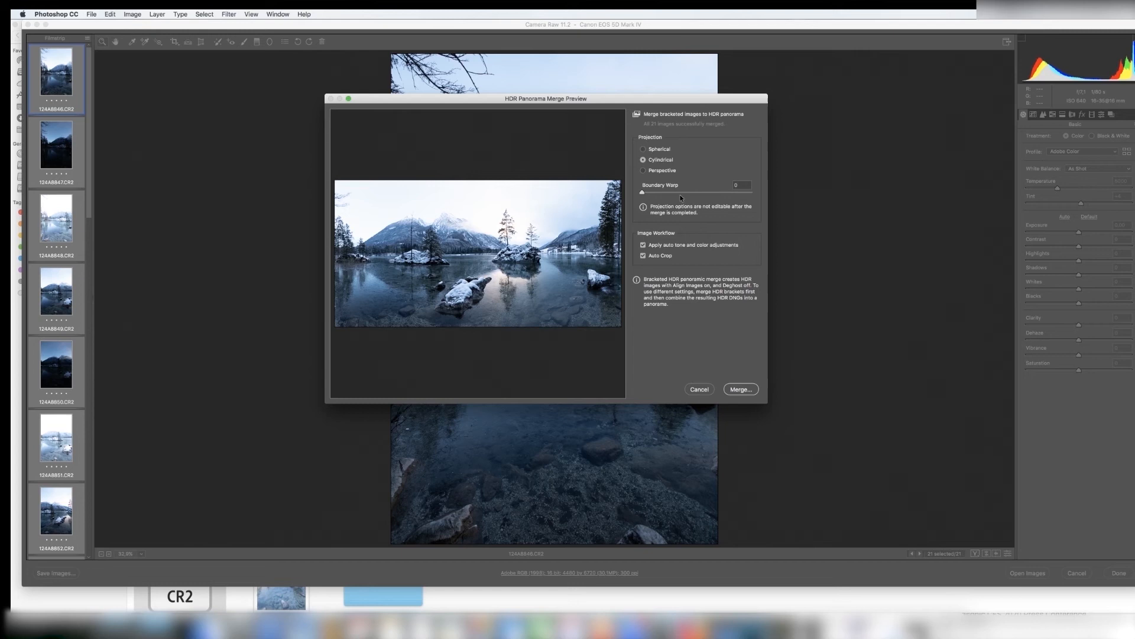
{"action": "left_click", "coordinate": [643, 149]}
{"action": "mouse_move", "coordinate": [640, 192]}
{"action": "left_mouse_down"}
{"action": "mouse_move", "coordinate": [729, 194]}
{"action": "mouse_move", "coordinate": [644, 192]}
{"action": "left_mouse_up"}
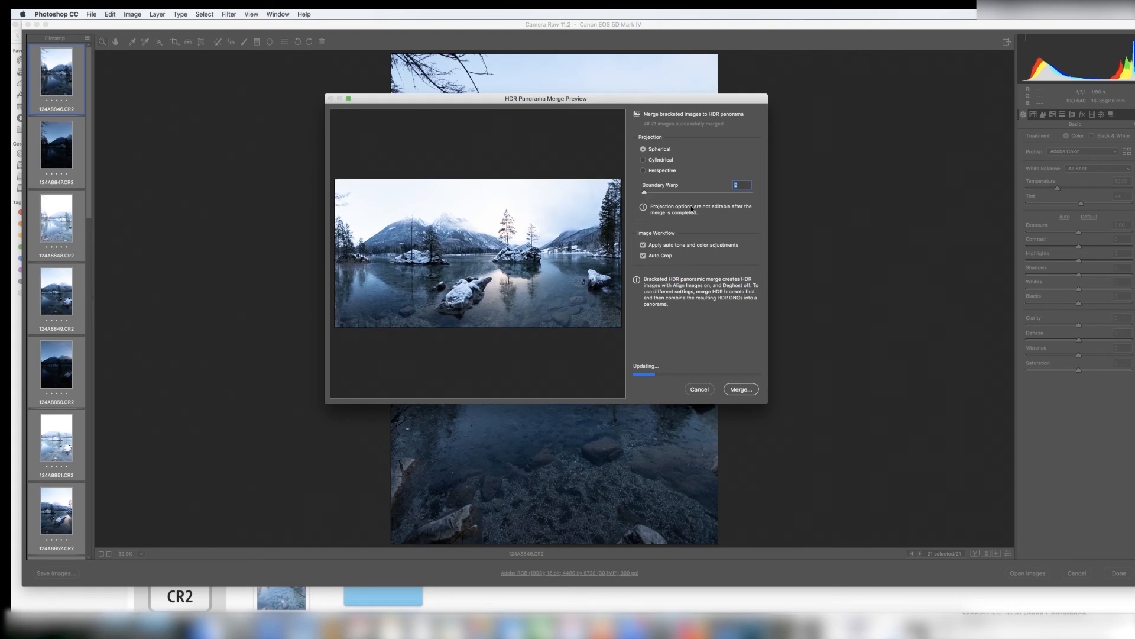
{"action": "left_click", "coordinate": [739, 389]}
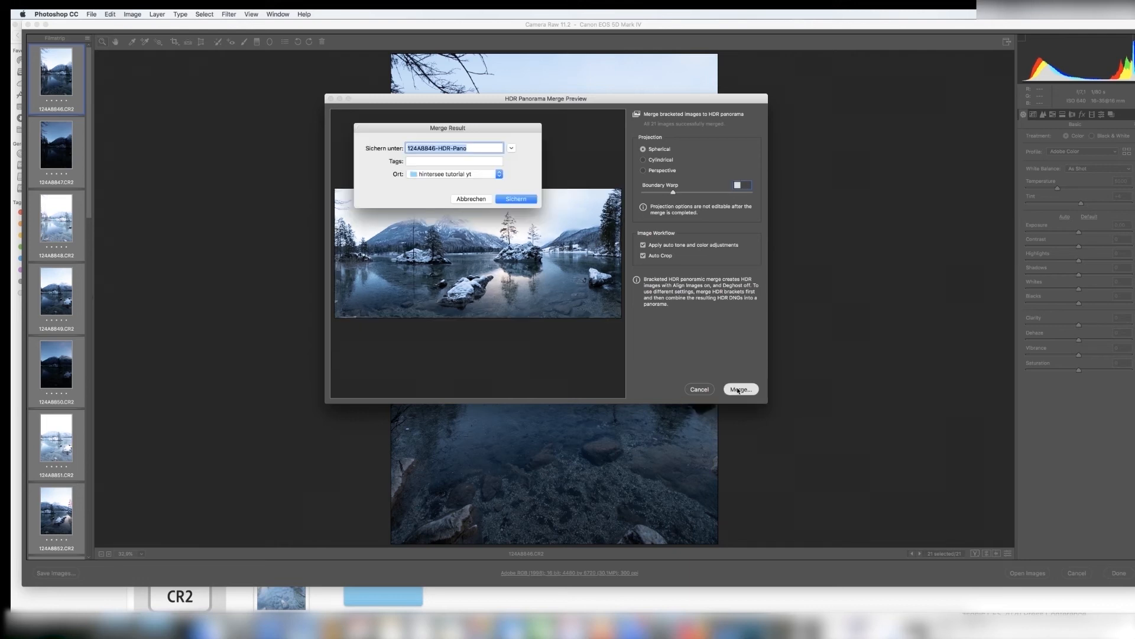
{"action": "left_click", "coordinate": [513, 200]}
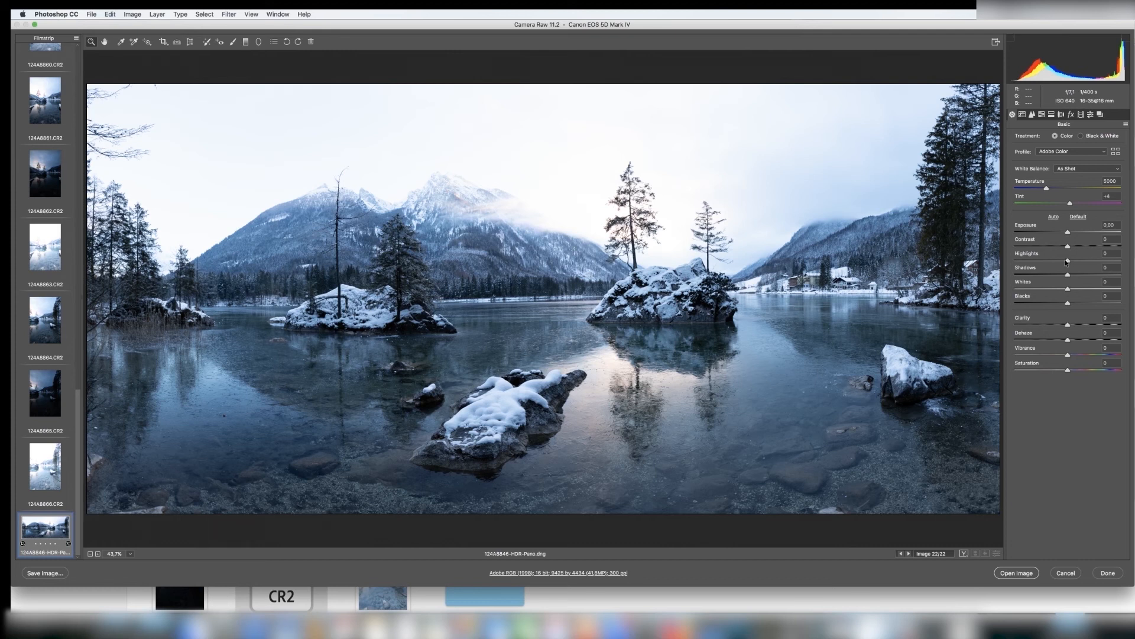
Set the panorama's Highlights to -100, Exposure to about -2.00 and Shadows to +100, and open it in Photoshop enlarged in the workspace.
{"action": "left_click_drag", "start_coordinate": [1045, 260], "coordinate": [1006, 261]}
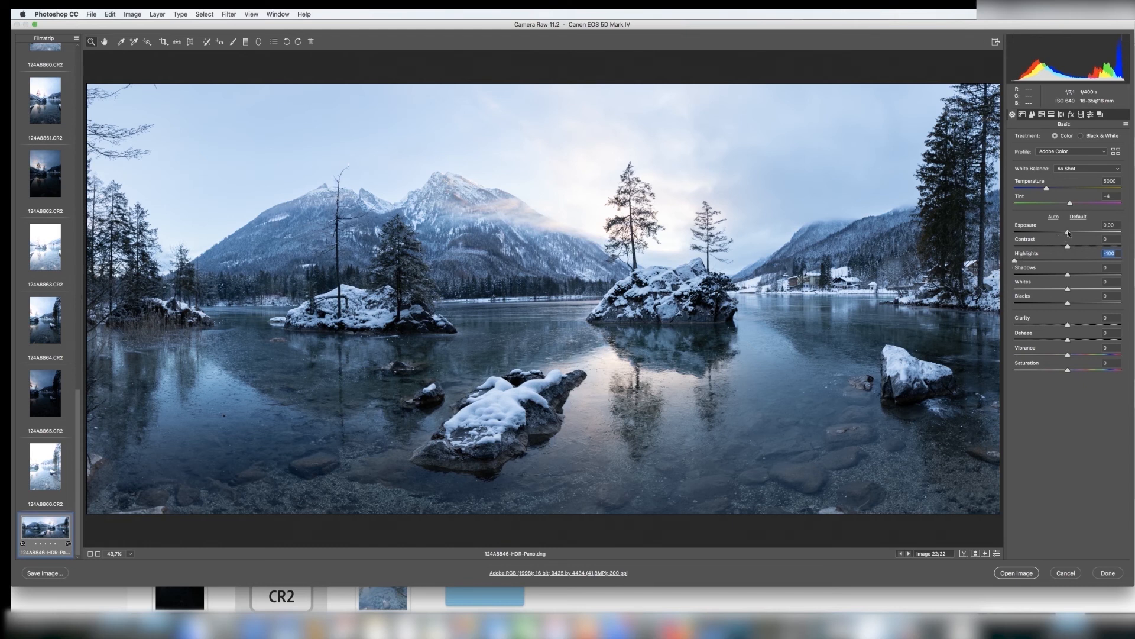
{"action": "left_click_drag", "start_coordinate": [1068, 233], "coordinate": [1057, 235]}
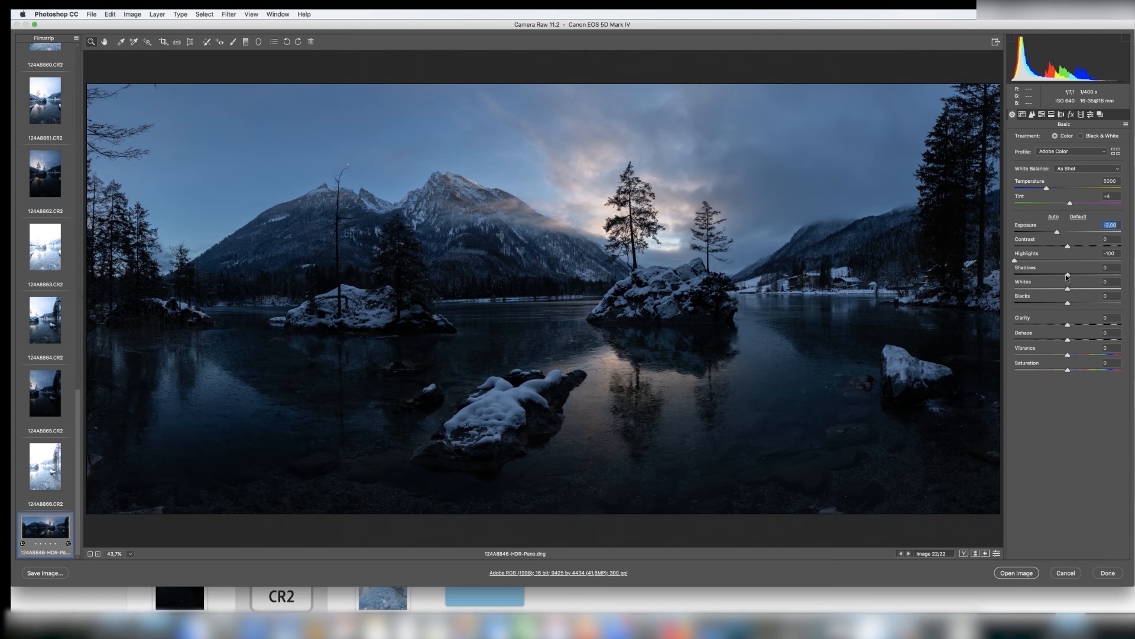
{"action": "left_click_drag", "start_coordinate": [1068, 276], "coordinate": [1128, 276]}
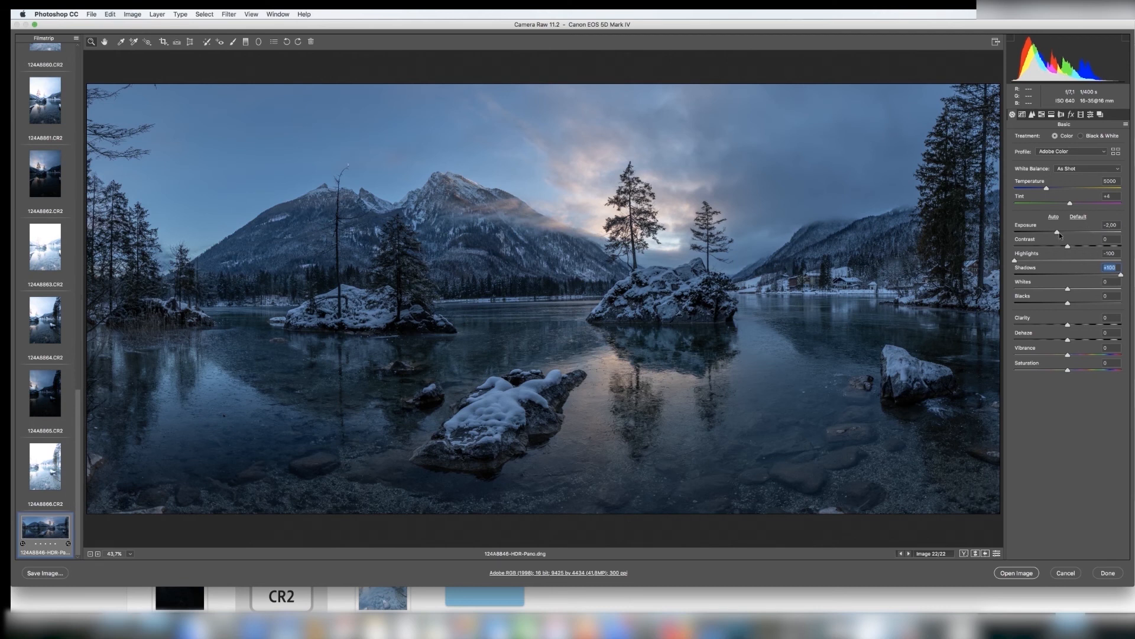
{"action": "left_click_drag", "start_coordinate": [1057, 231], "coordinate": [1058, 234]}
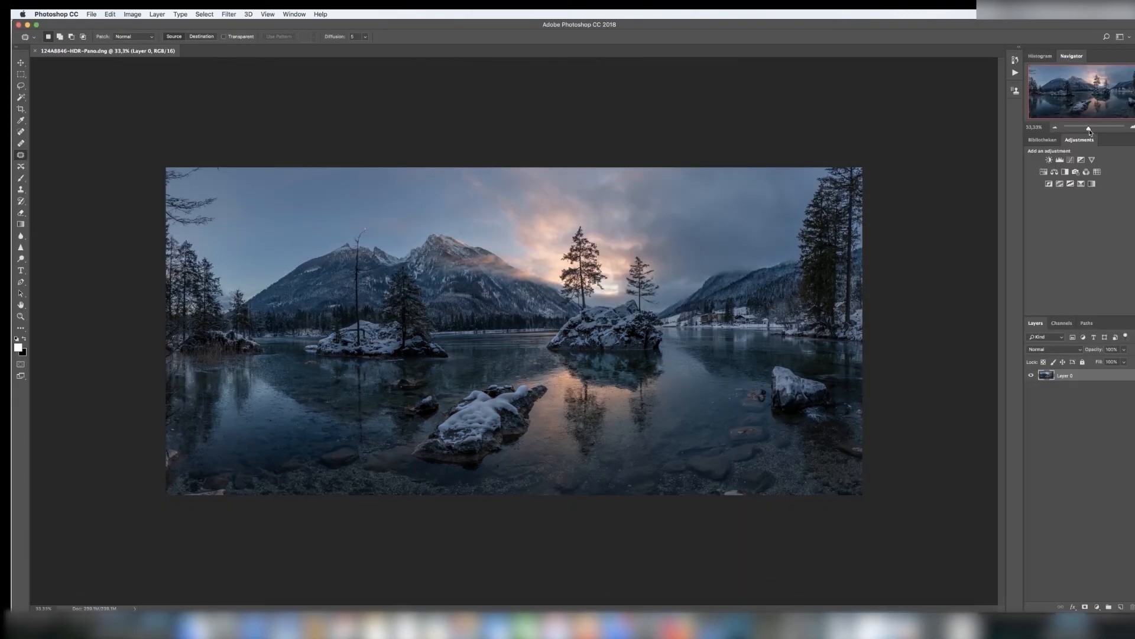
{"action": "left_click_drag", "start_coordinate": [1089, 130], "coordinate": [1091, 131]}
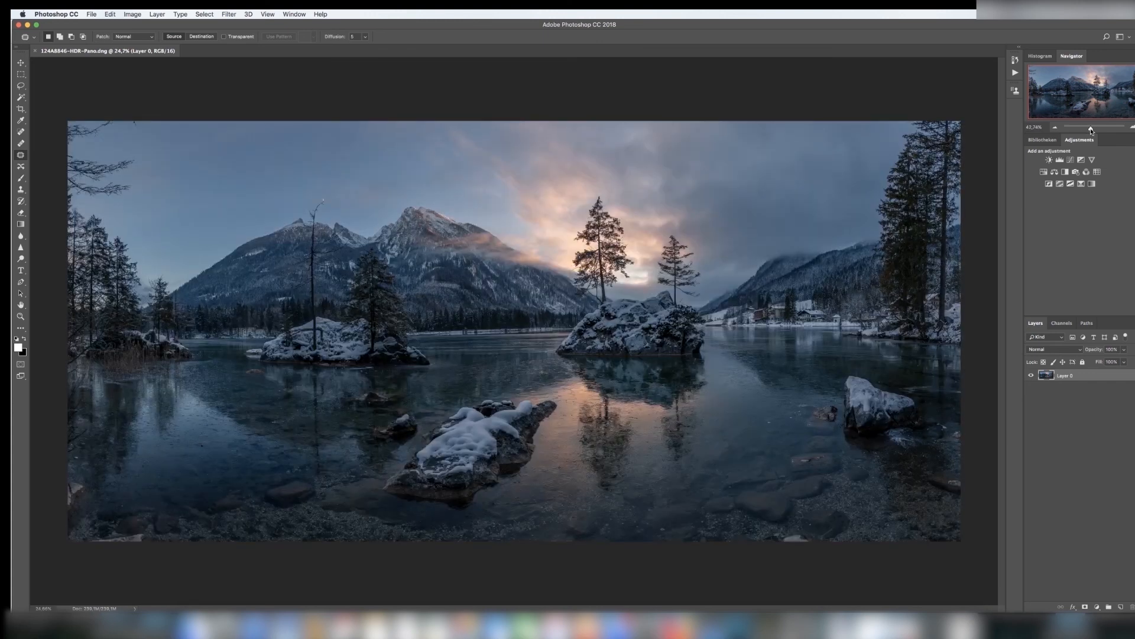